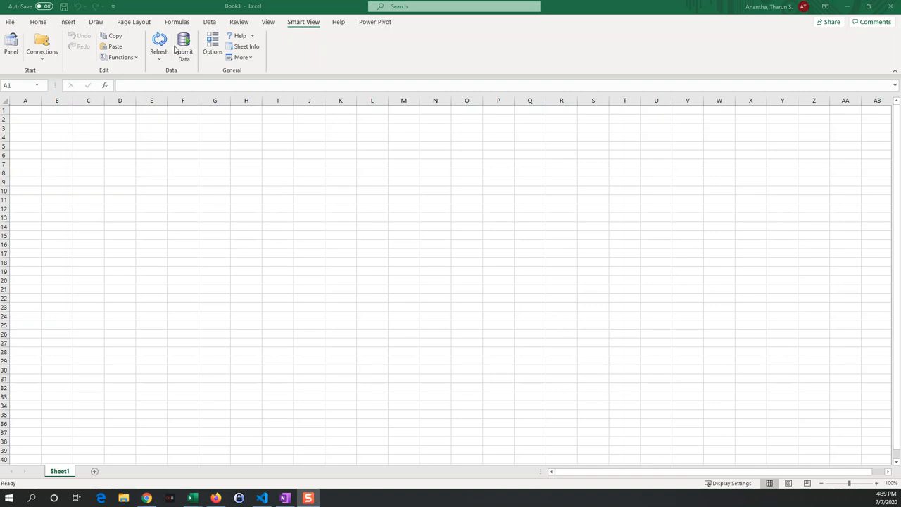
# Check the Shared Connections URL in the advanced Smart View options and accept the dialog
pyautogui.click(215, 46)
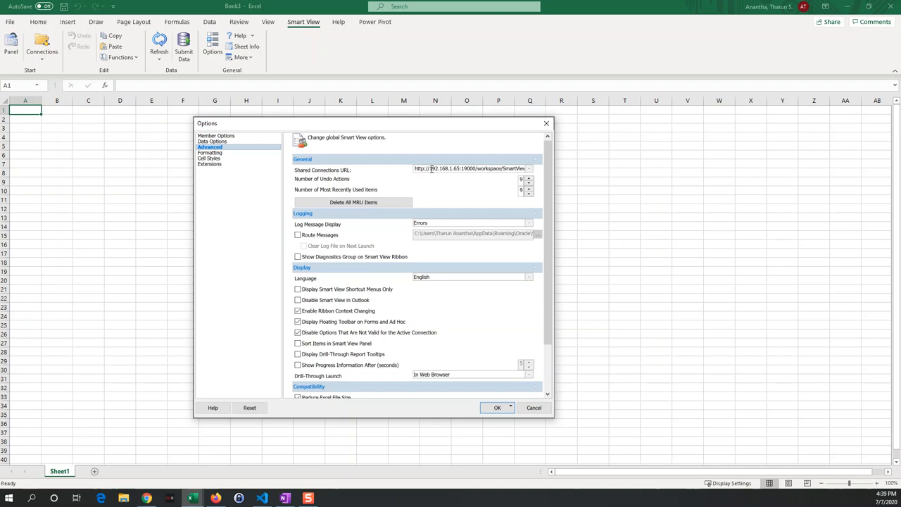
pyautogui.moveTo(430, 169); pyautogui.dragTo(453, 176)
pyautogui.click(446, 169)
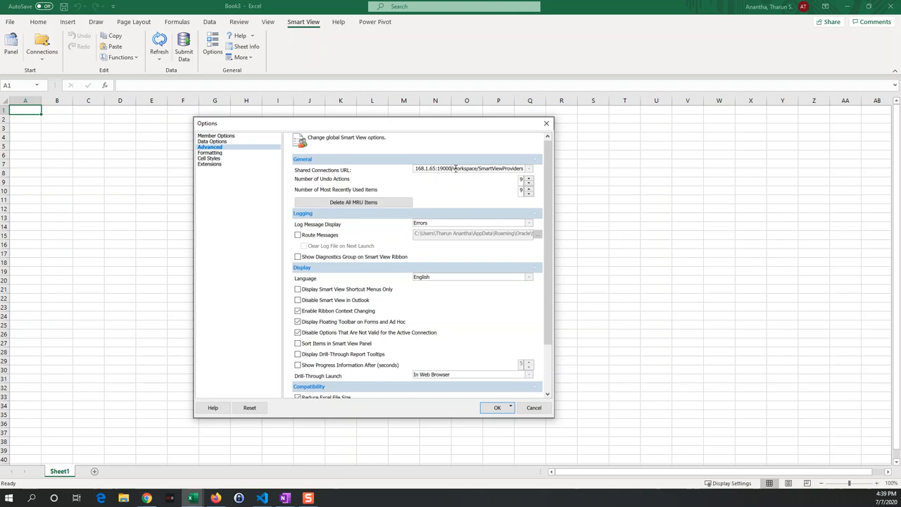
pyautogui.press('Home')
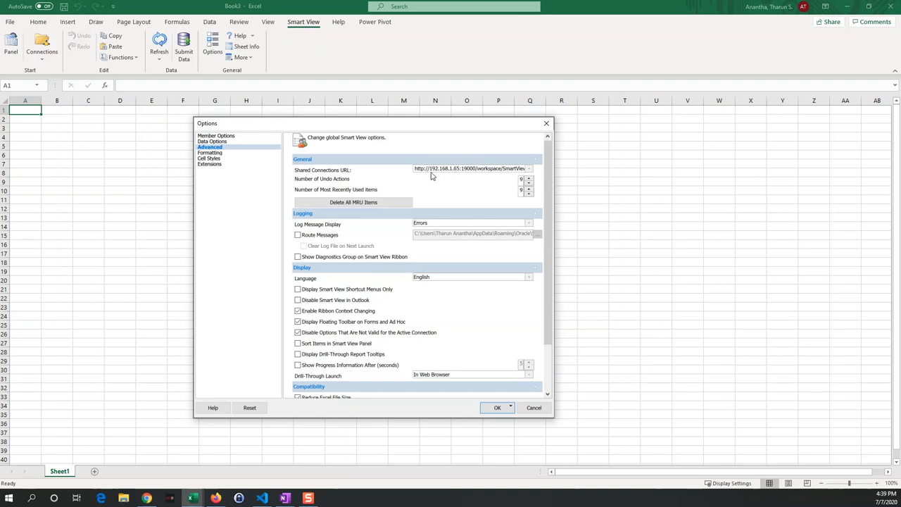
pyautogui.click(497, 407)
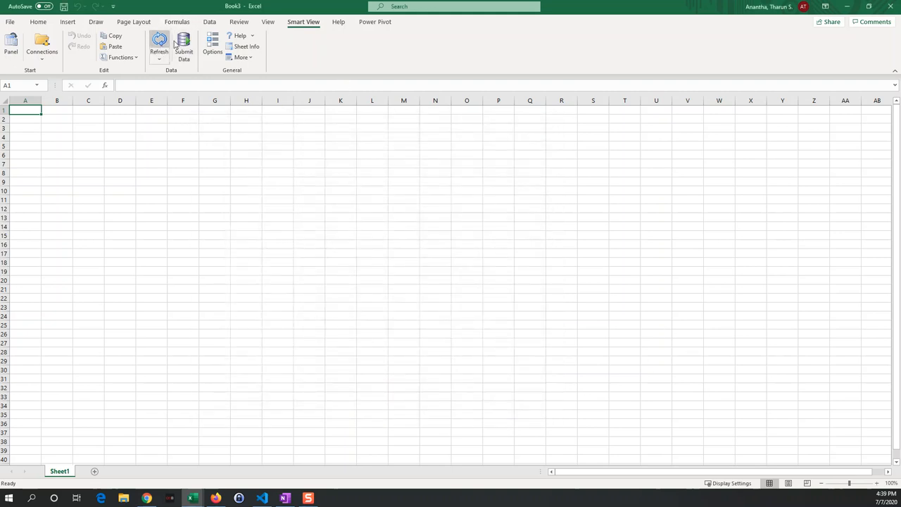
# Open the Smart View shared connections and sign in to the data source with the account password
pyautogui.click(11, 43)
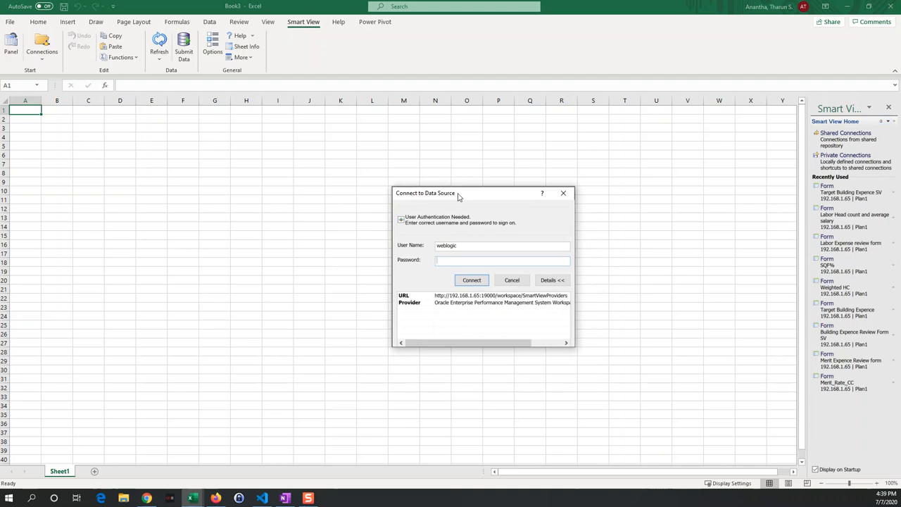
pyautogui.moveTo(459, 194); pyautogui.dragTo(409, 211)
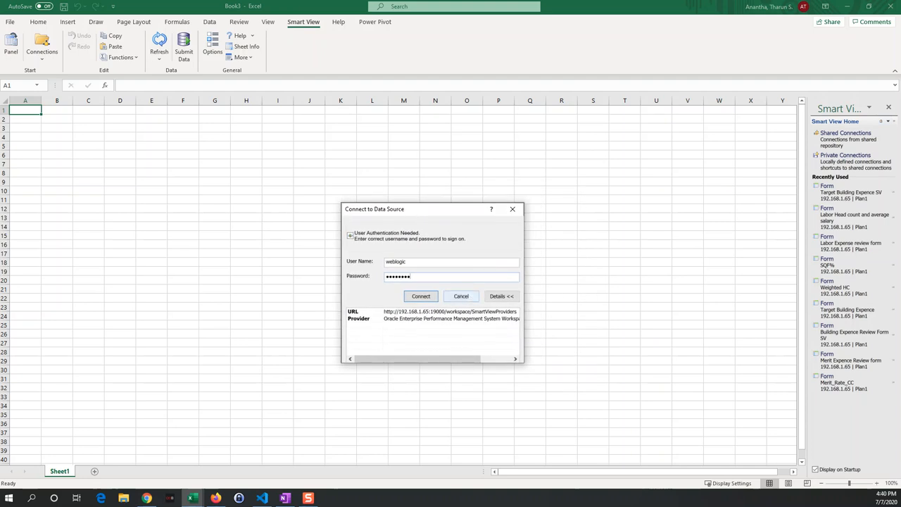
pyautogui.press('Return')
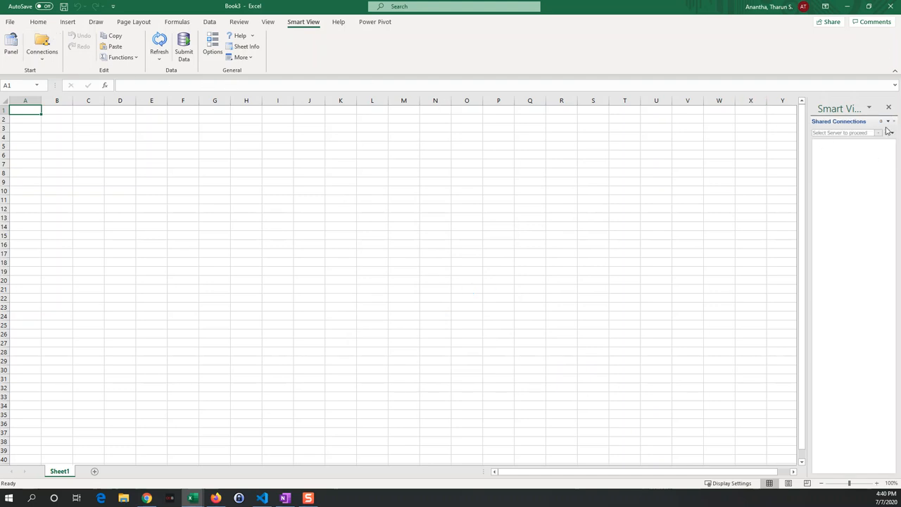
# Choose the Oracle Hyperion Planning, Fusion Edition server and expand 192.168.1.65 down to the dimensions of Plan1
pyautogui.click(881, 136)
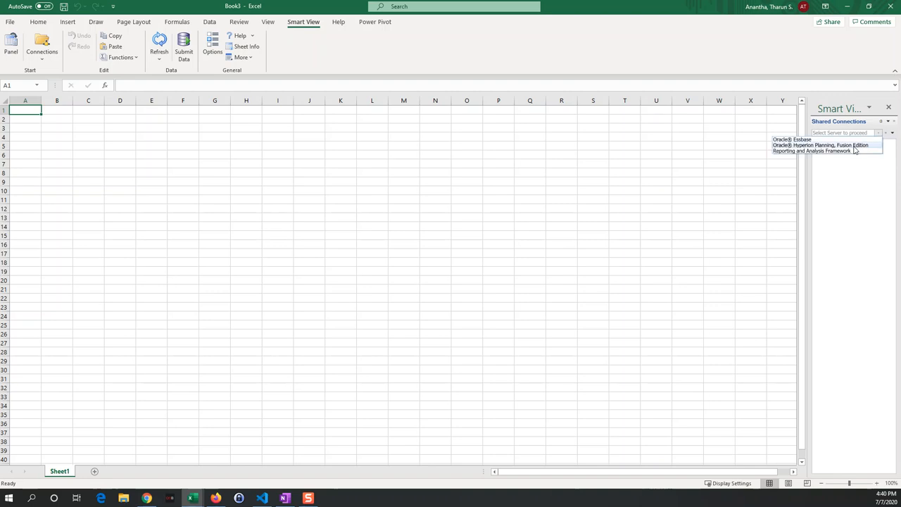
pyautogui.click(853, 145)
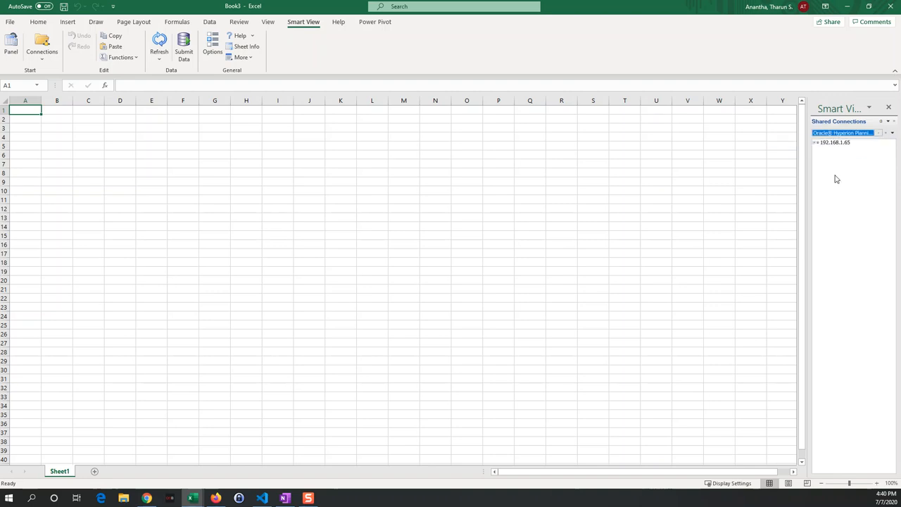
pyautogui.click(817, 143)
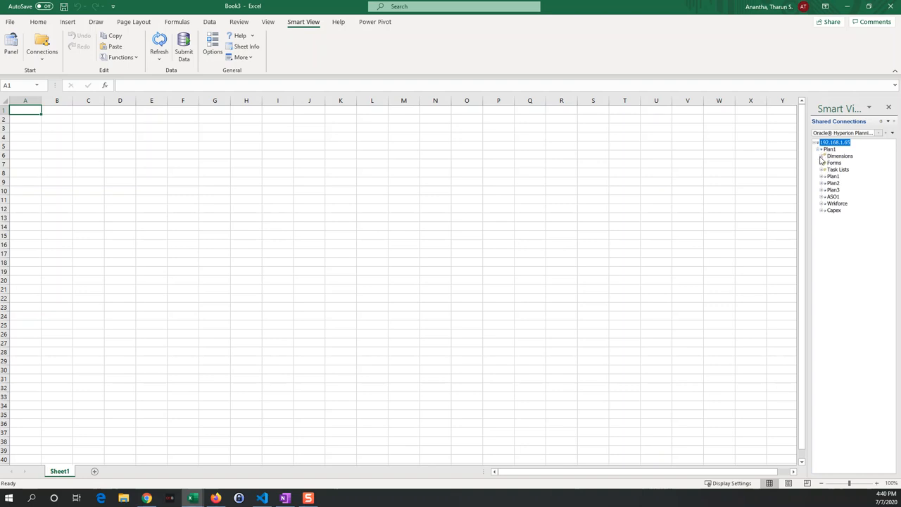
pyautogui.click(822, 157)
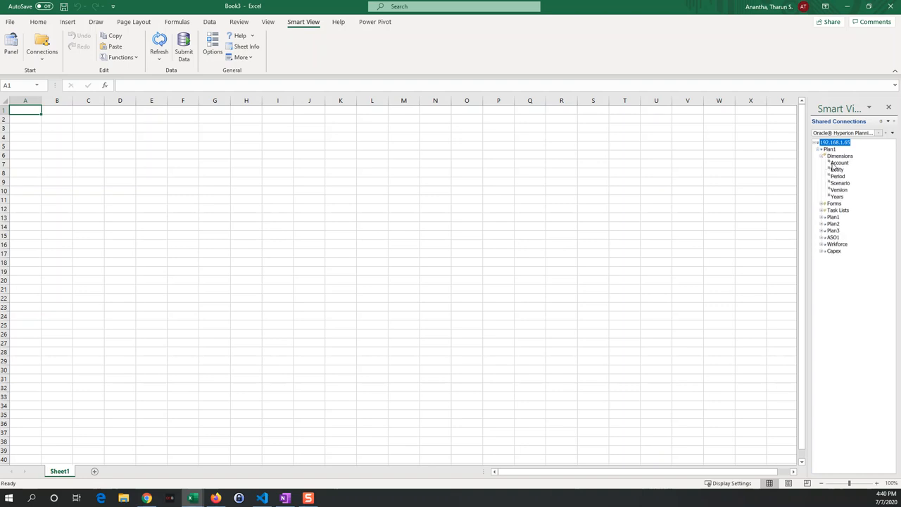
# Open the Account dimension of Plan1 for editing in the blank worksheet
pyautogui.click(834, 164)
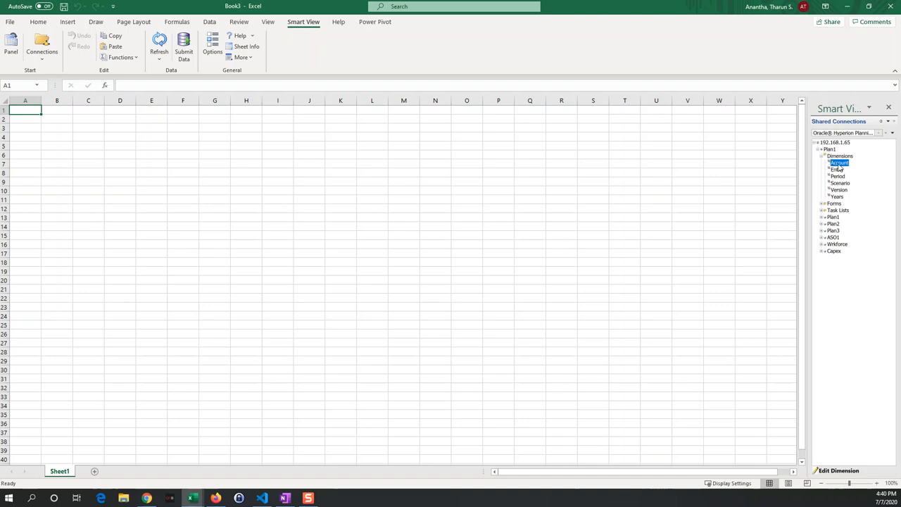
pyautogui.rightClick(840, 168)
pyautogui.click(848, 170)
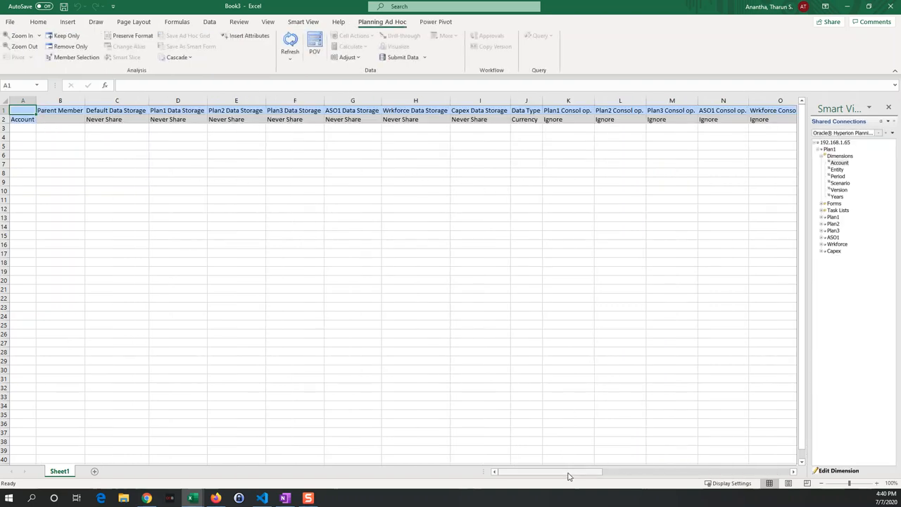
# Try to zoom the Account member in to its bottom level and refresh the grid
pyautogui.click(39, 35)
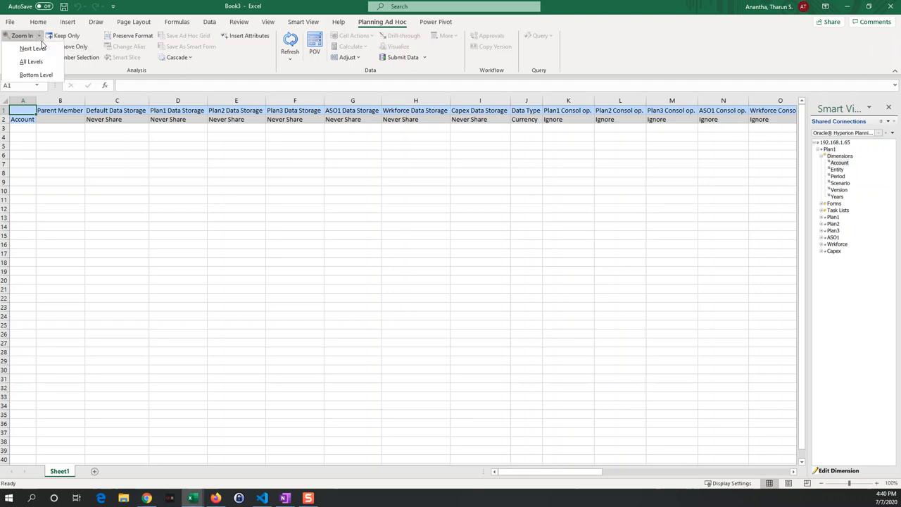
pyautogui.click(35, 75)
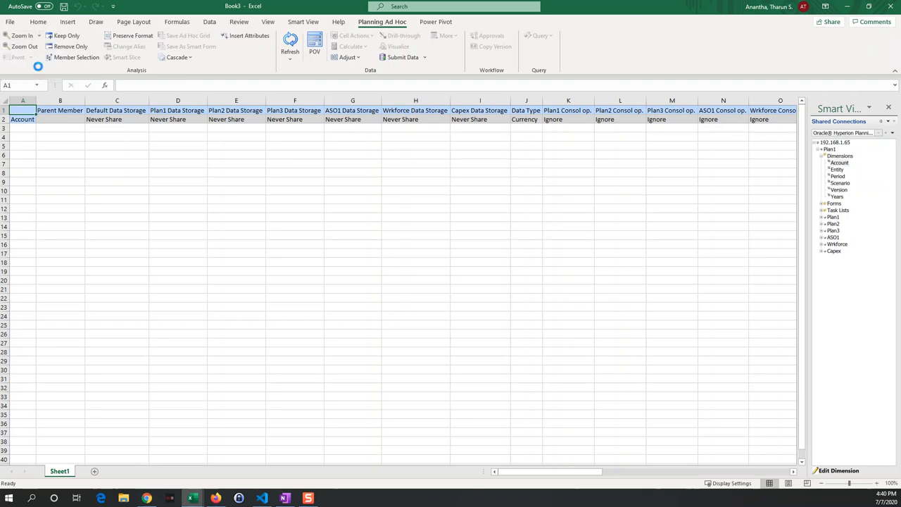
pyautogui.click(28, 120)
pyautogui.click(28, 107)
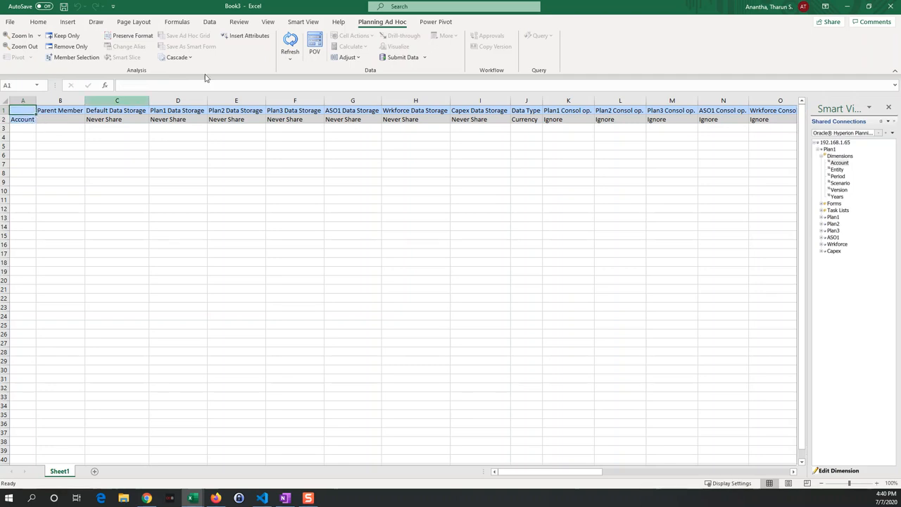
pyautogui.click(293, 43)
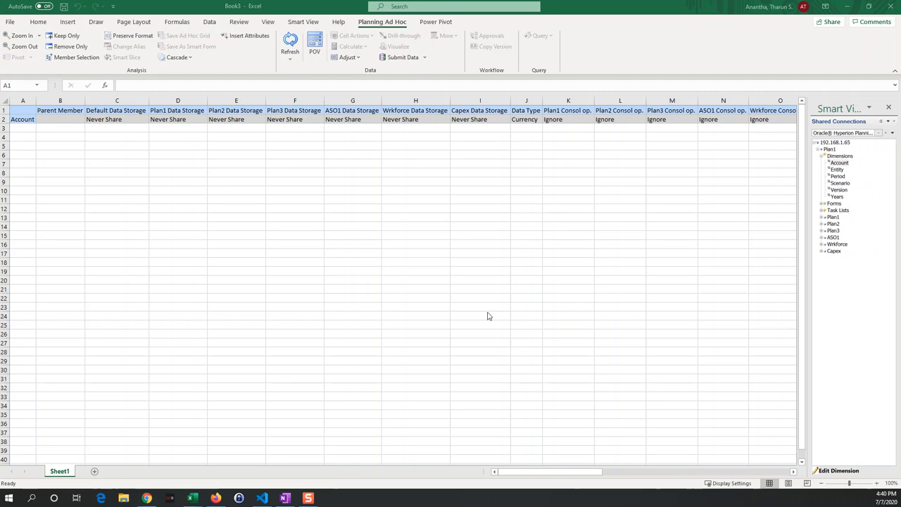
pyautogui.click(291, 42)
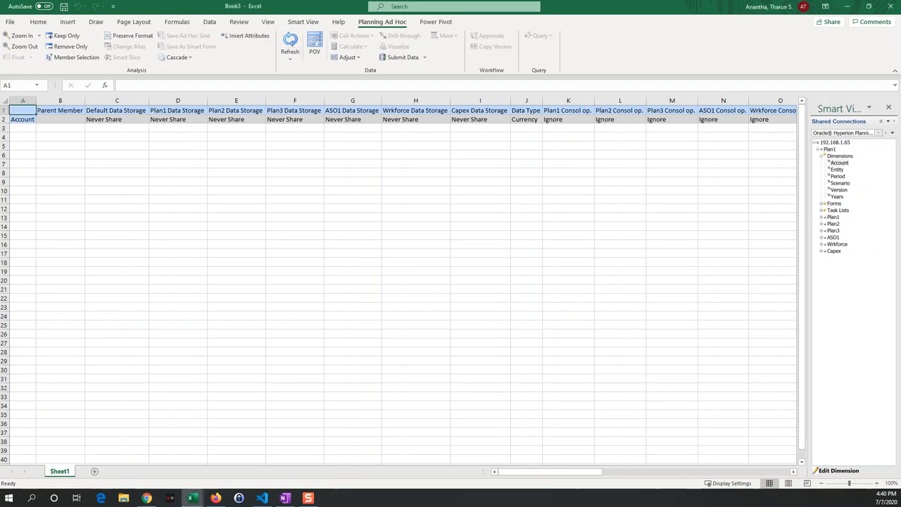
# Switch to the open workbook DImensions (version 1).xlsx
pyautogui.moveTo(191, 497)
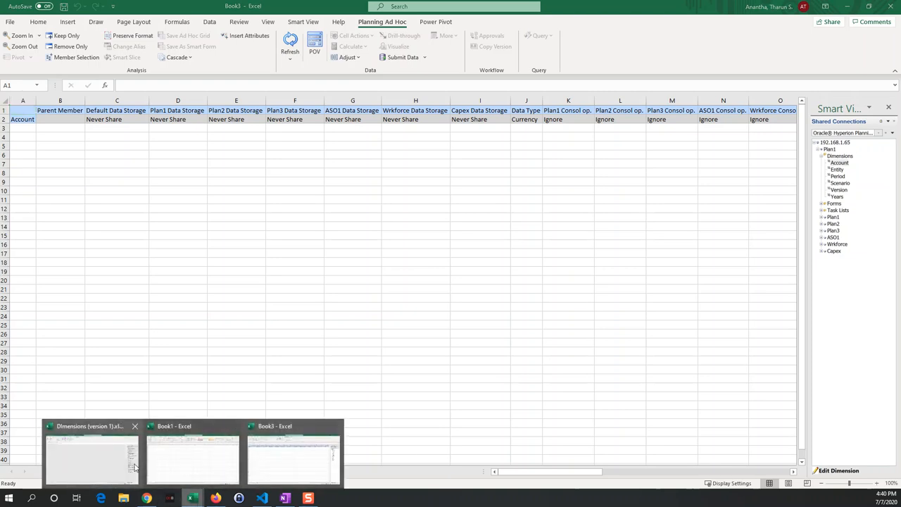
pyautogui.moveTo(203, 466)
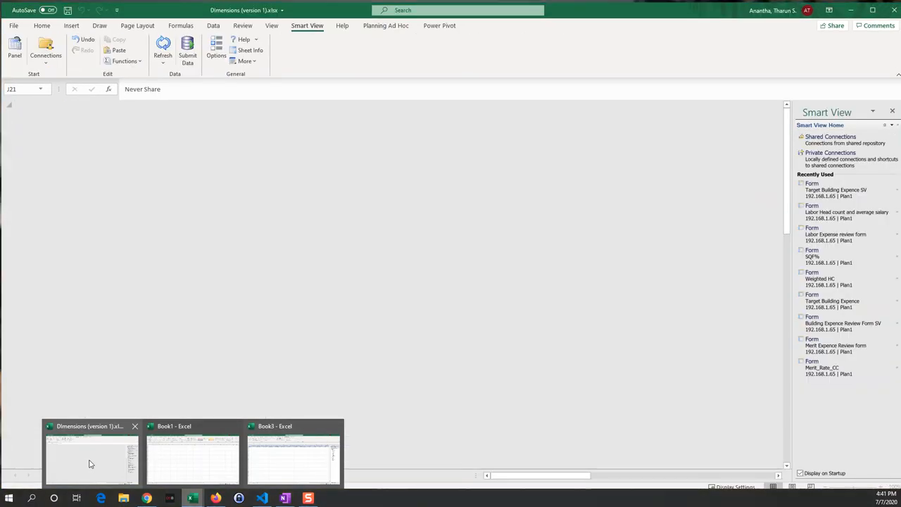
pyautogui.moveTo(299, 454)
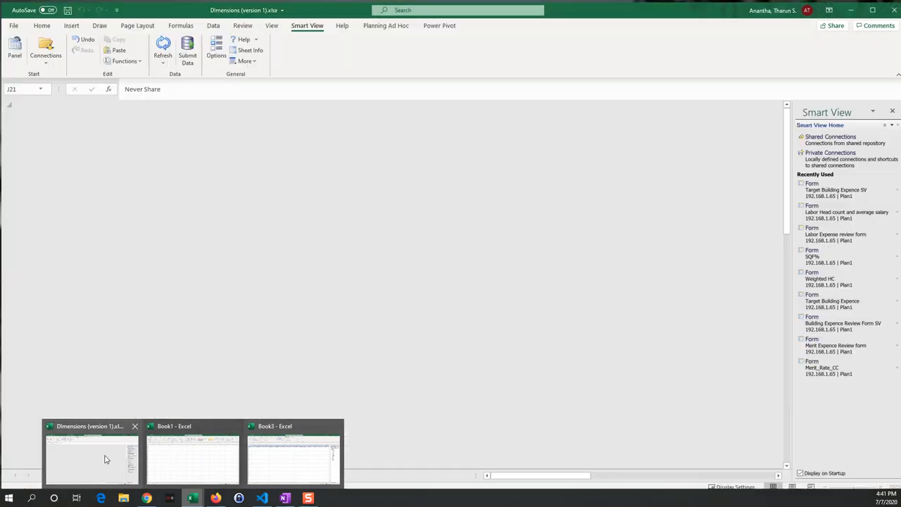
pyautogui.click(107, 458)
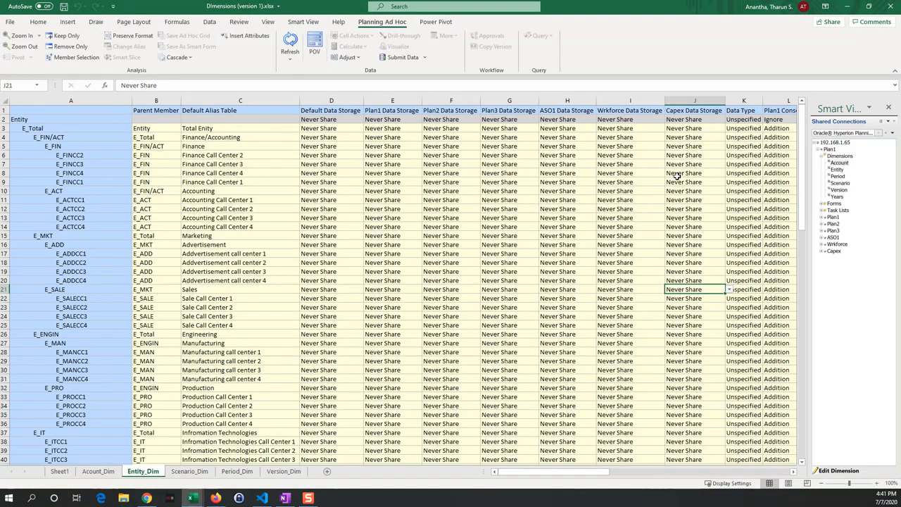
# Refresh the Entity_Dim sheet and examine its entity hierarchy from the root member down to E_NOENT
pyautogui.scroll(-20, 648, 197)
pyautogui.moveTo(800, 341); pyautogui.dragTo(798, 118)
pyautogui.click(290, 40)
pyautogui.moveTo(806, 169); pyautogui.dragTo(806, 210)
pyautogui.moveTo(810, 286); pyautogui.dragTo(798, 433)
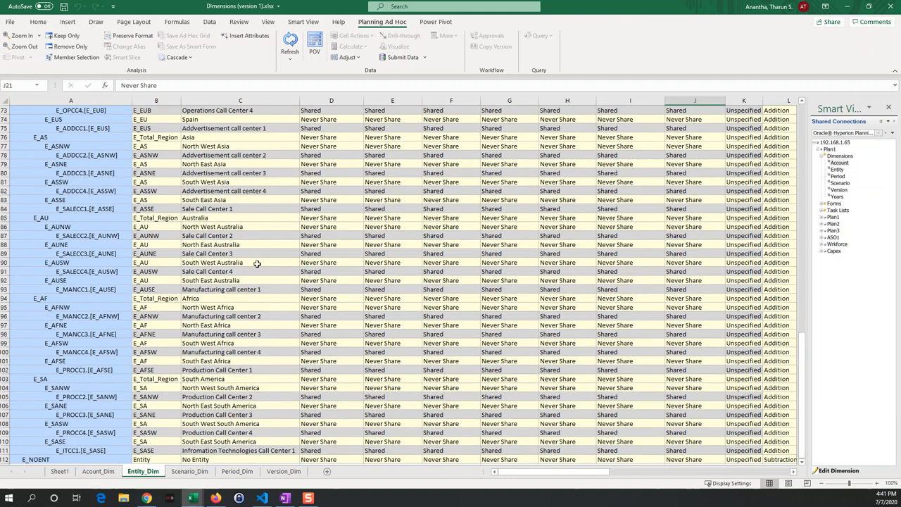
pyautogui.scroll(-9, 256, 268)
pyautogui.scroll(-5, 244, 292)
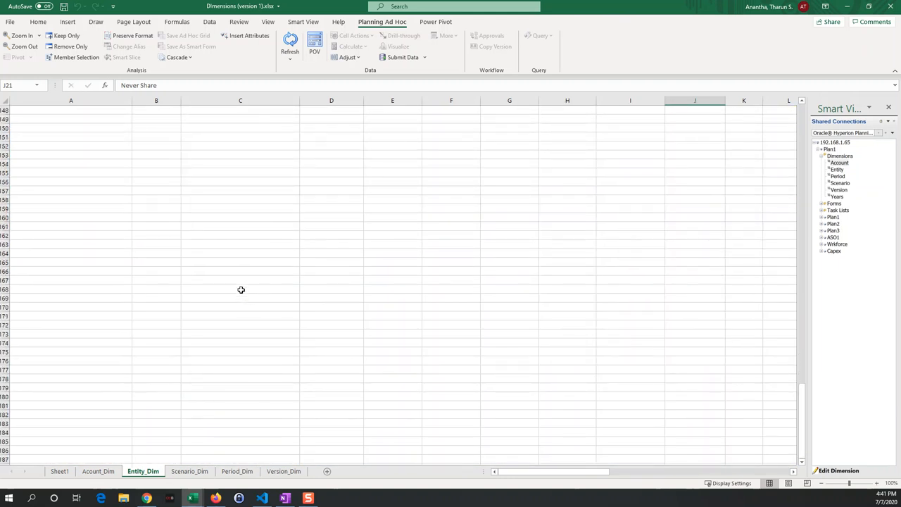
pyautogui.scroll(2, 237, 287)
pyautogui.scroll(9, 233, 284)
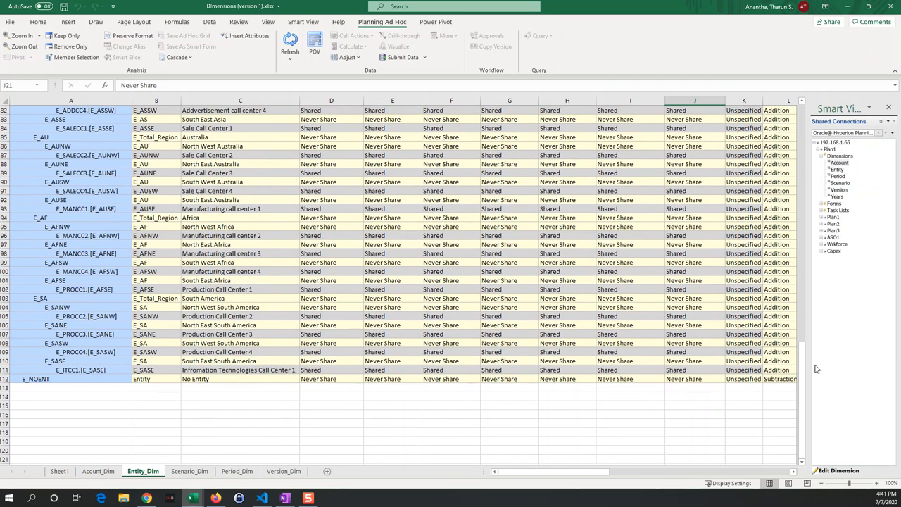
pyautogui.moveTo(805, 402); pyautogui.dragTo(794, 146)
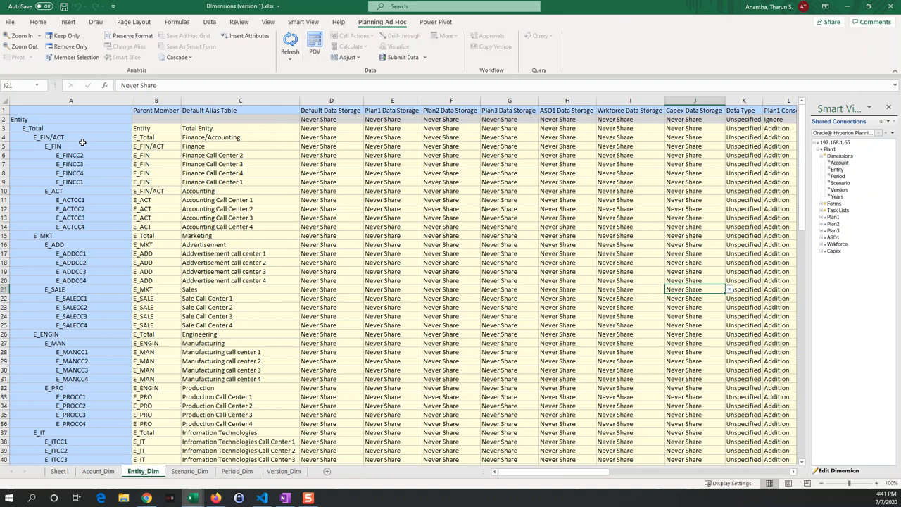
# Open the Acount_Dim sheet and look over its account members and their storage settings
pyautogui.click(105, 471)
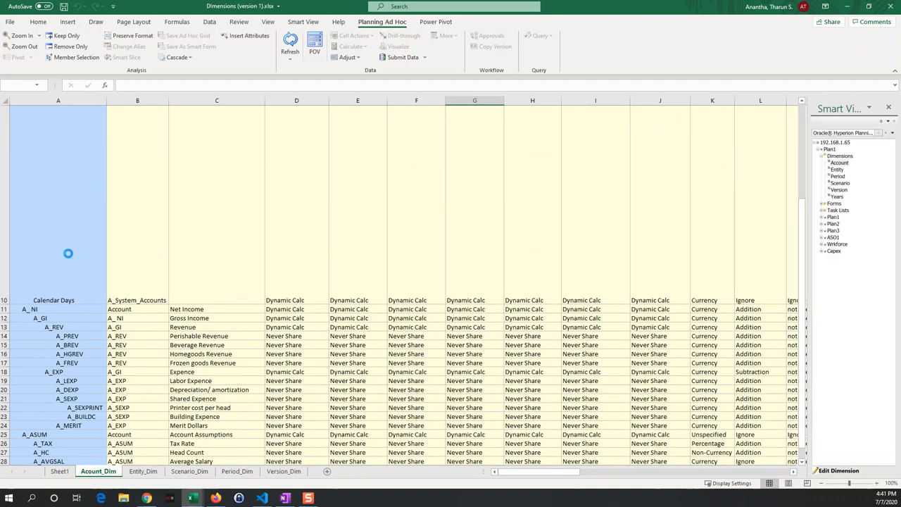
pyautogui.scroll(-5, 70, 310)
pyautogui.scroll(5, 56, 296)
pyautogui.scroll(-4, 40, 281)
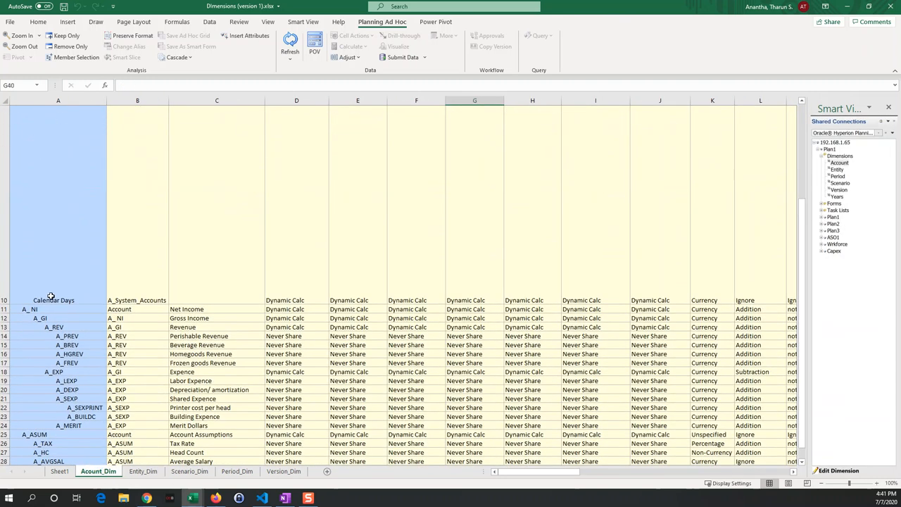
pyautogui.scroll(1, 38, 191)
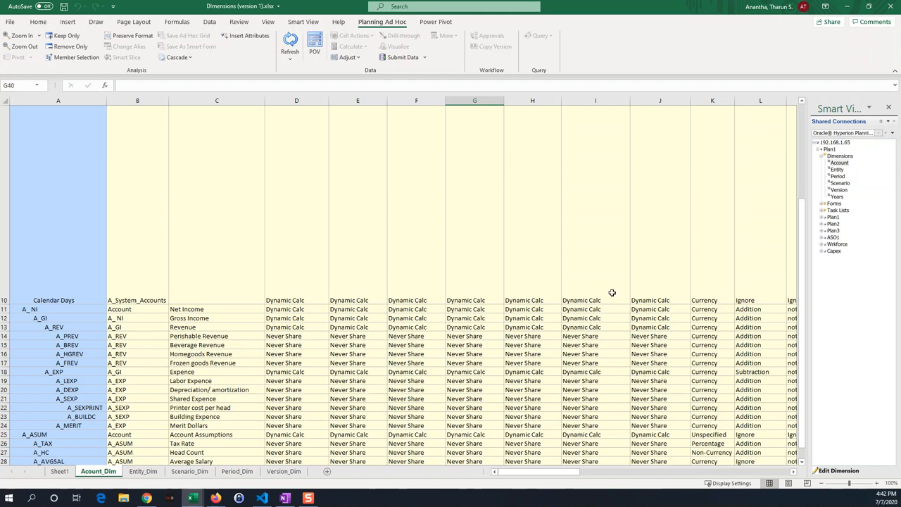
# Enter a new account member named DEMO in cell A35, directly below A_MERIT_RATE_CC
pyautogui.scroll(-5, 616, 296)
pyautogui.scroll(2, 606, 302)
pyautogui.scroll(1, 593, 309)
pyautogui.click(67, 281)
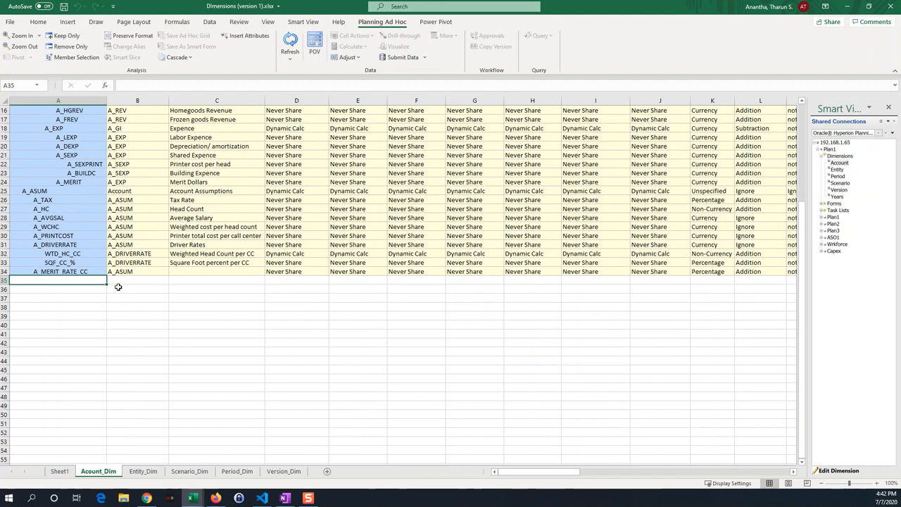
pyautogui.write('de')
pyautogui.press('BackSpace')
pyautogui.press('BackSpace')
pyautogui.write('DE')
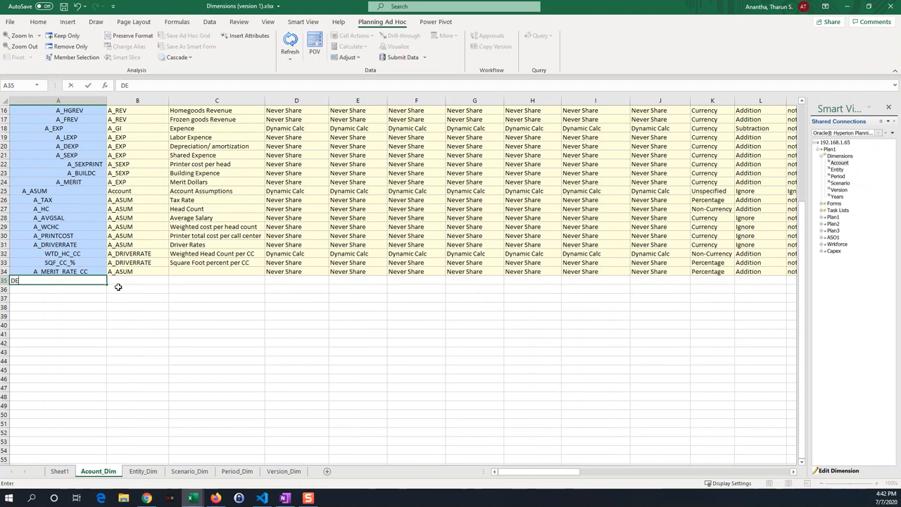
pyautogui.write('MO')
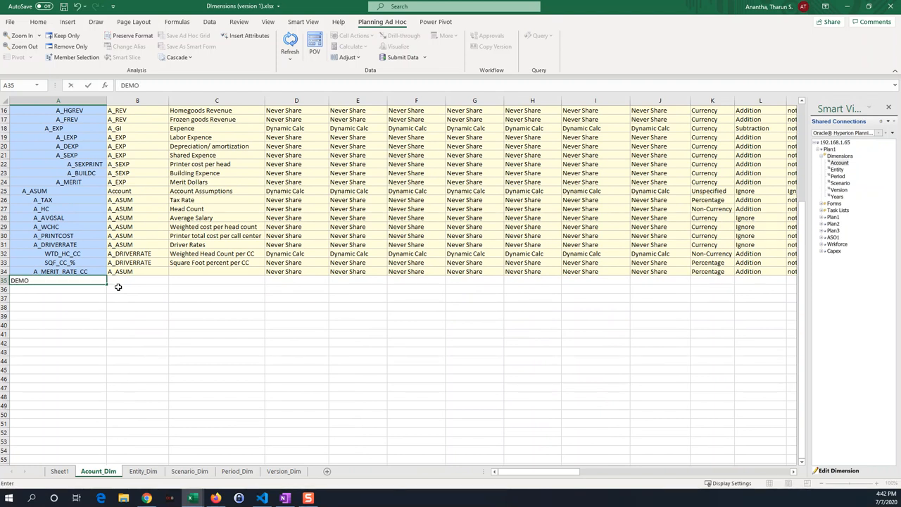
# Set the parent member of DEMO to A_ASUM in cell B35
pyautogui.click(121, 281)
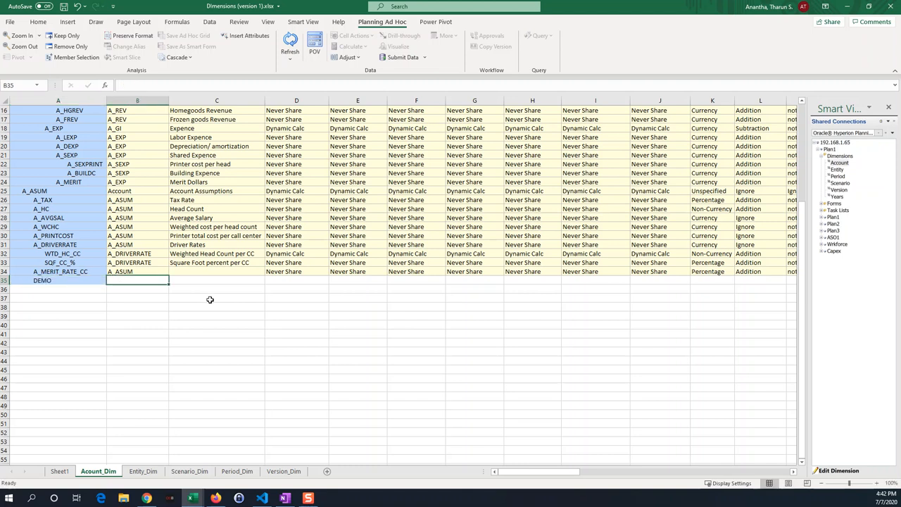
pyautogui.write('A')
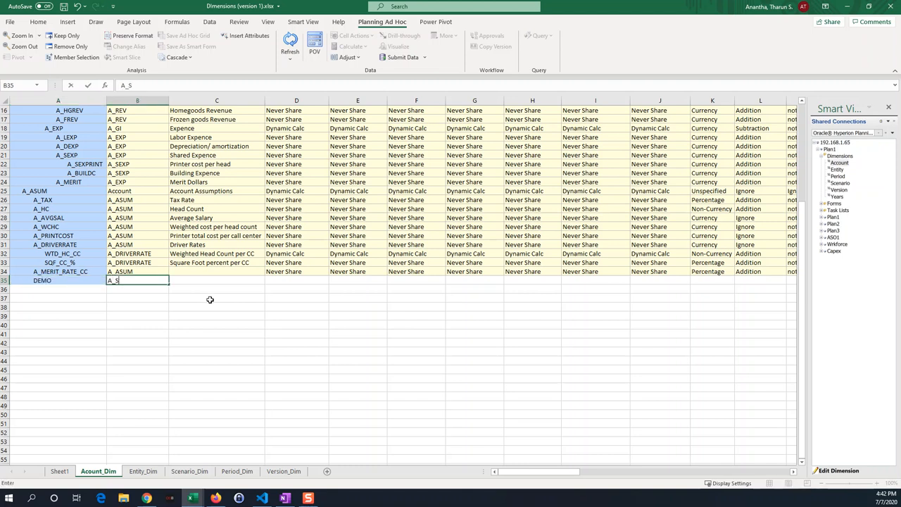
pyautogui.write('_ASUM')
pyautogui.click(199, 280)
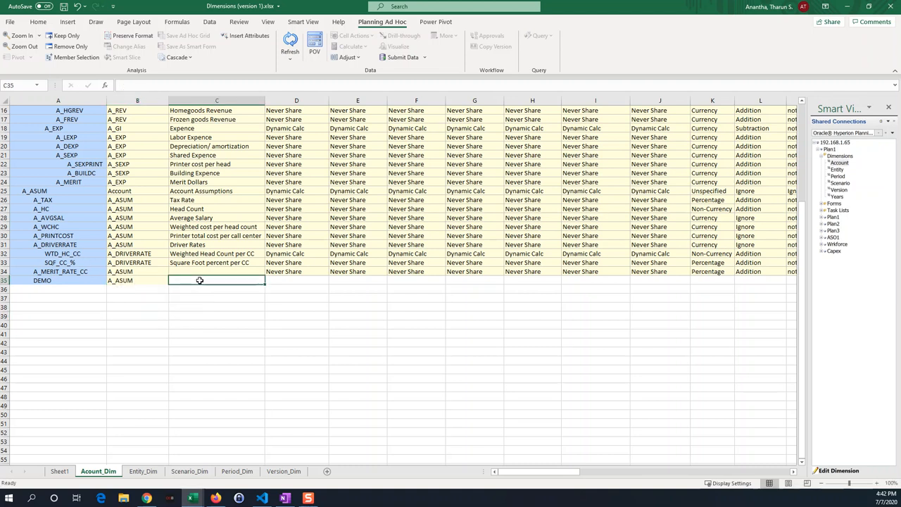
# Enter DEMO in cell C35 of the new member's row and try to submit the new account member
pyautogui.write('DEMO')
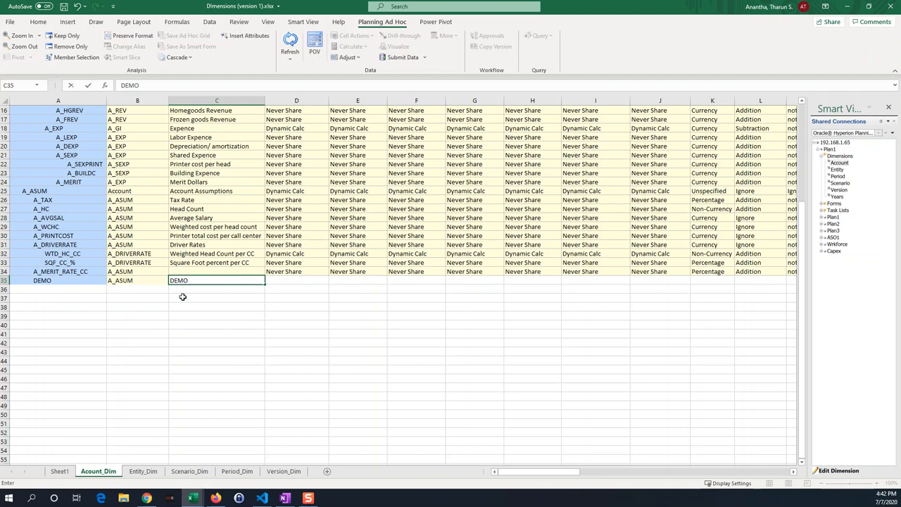
pyautogui.click(179, 307)
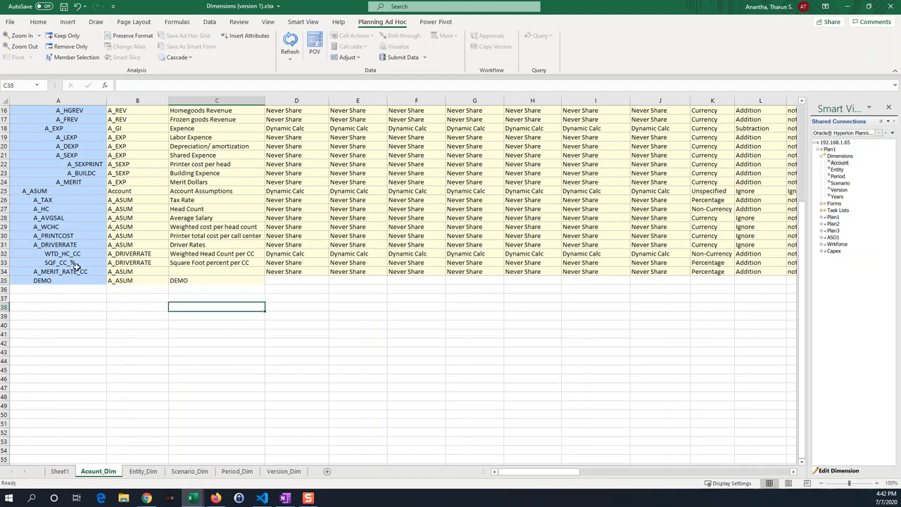
pyautogui.click(42, 193)
pyautogui.click(118, 333)
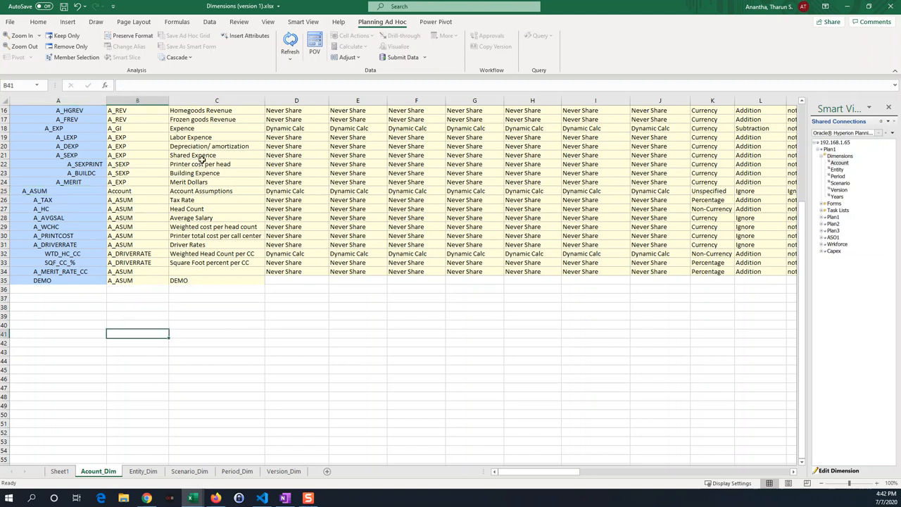
pyautogui.click(398, 57)
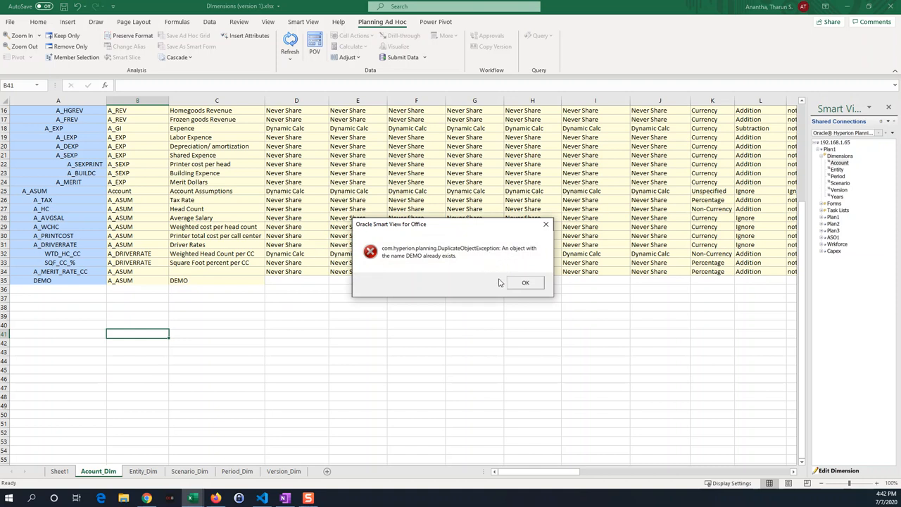
pyautogui.click(527, 283)
# Change the descriptive text of the new member in cell C35 to Demo
pyautogui.doubleClick(200, 283)
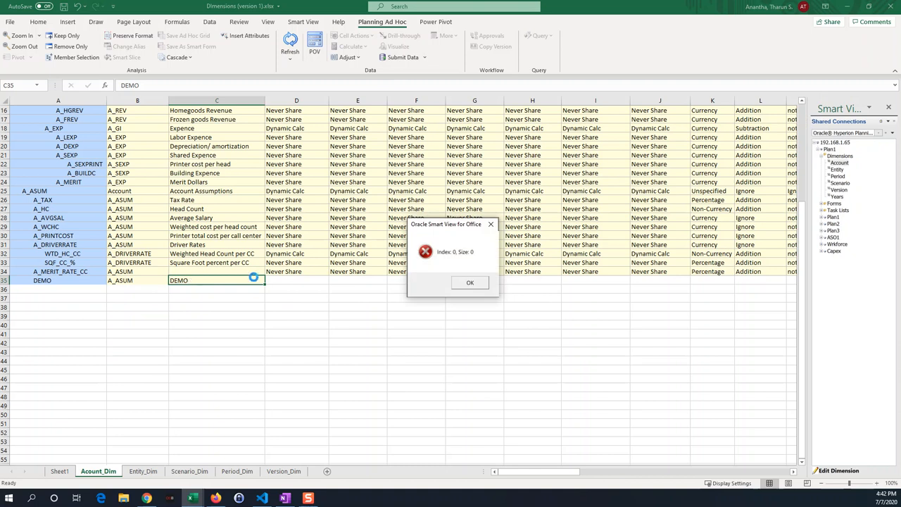
pyautogui.click(470, 283)
pyautogui.press('BackSpace')
pyautogui.press('BackSpace')
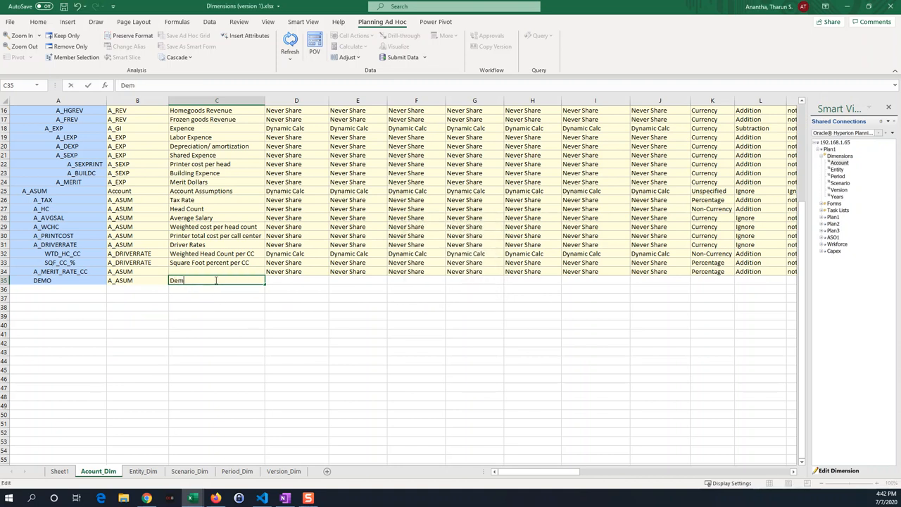
# Rename the new member in cell A35 to A_DEMO and submit the data to Planning
pyautogui.click(41, 281)
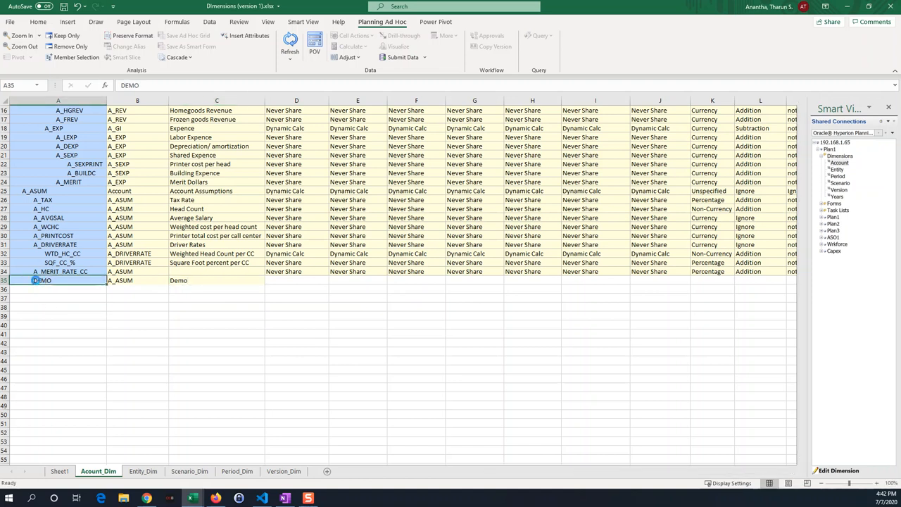
pyautogui.click(492, 225)
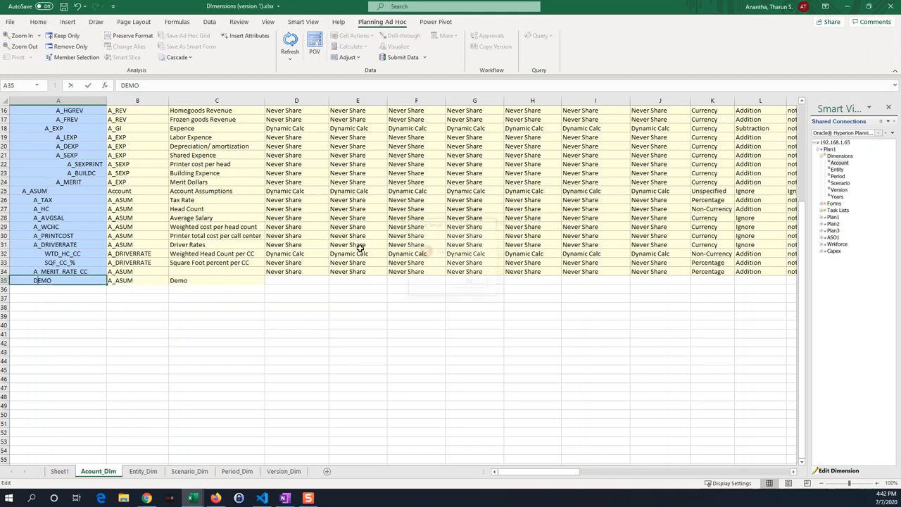
pyautogui.write('A_')
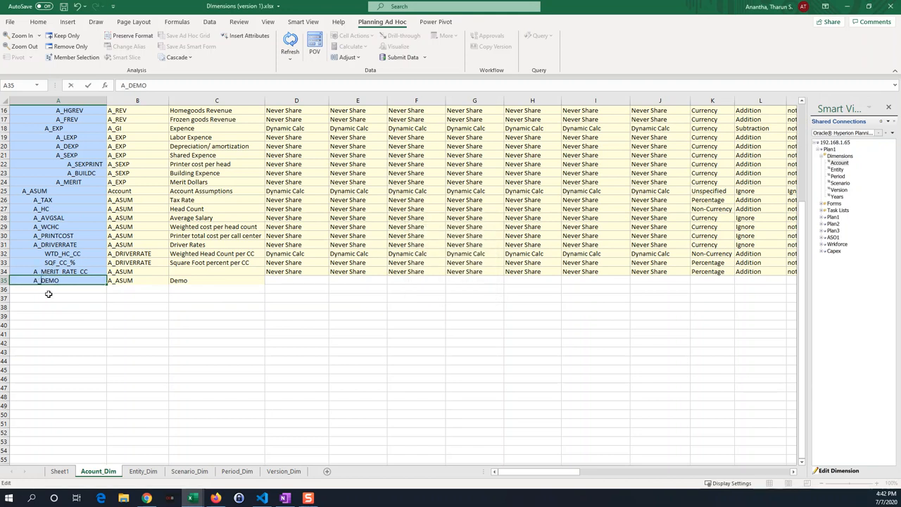
pyautogui.click(151, 296)
pyautogui.click(399, 57)
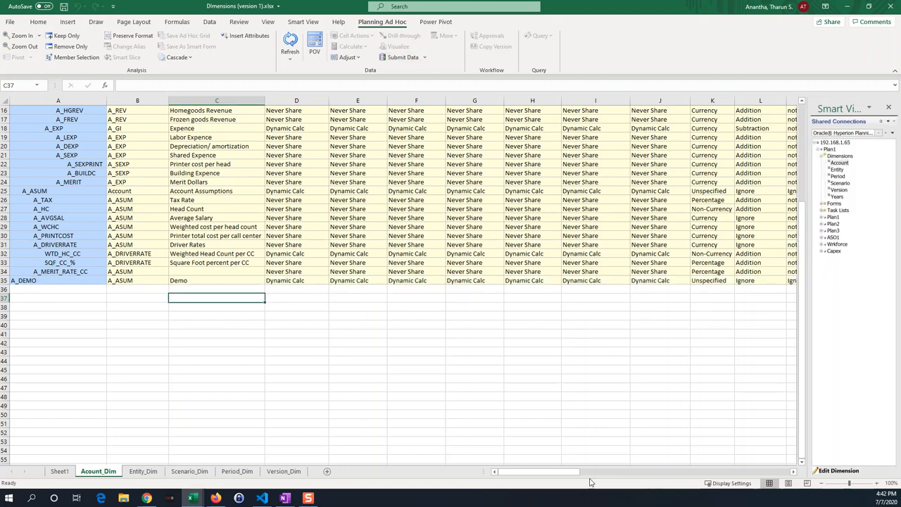
# Refresh the Acount_Dim sheet to reload the account hierarchy including A_DEMO from Planning
pyautogui.moveTo(803, 317); pyautogui.dragTo(800, 287)
pyautogui.click(303, 386)
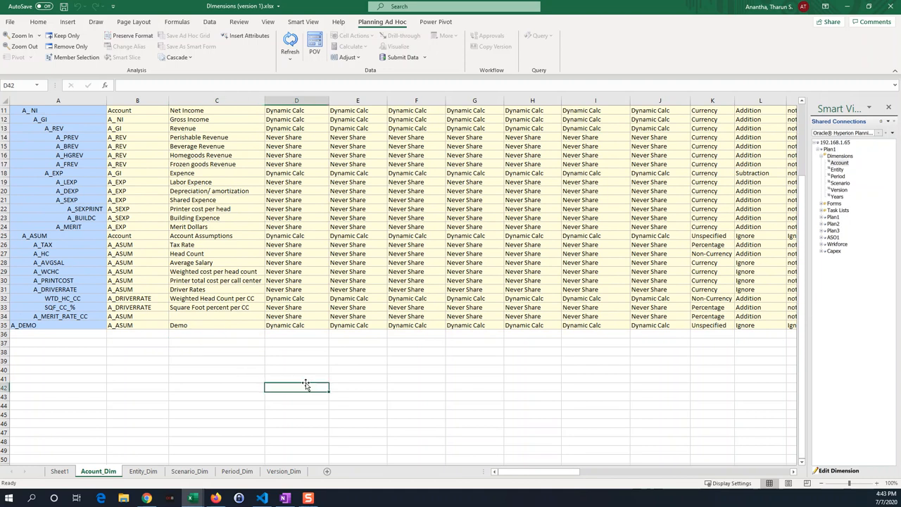
pyautogui.click(290, 42)
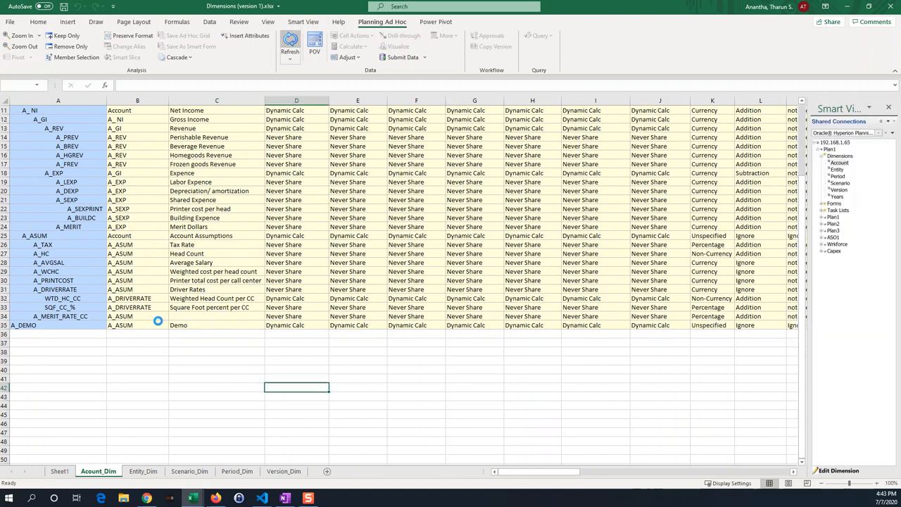